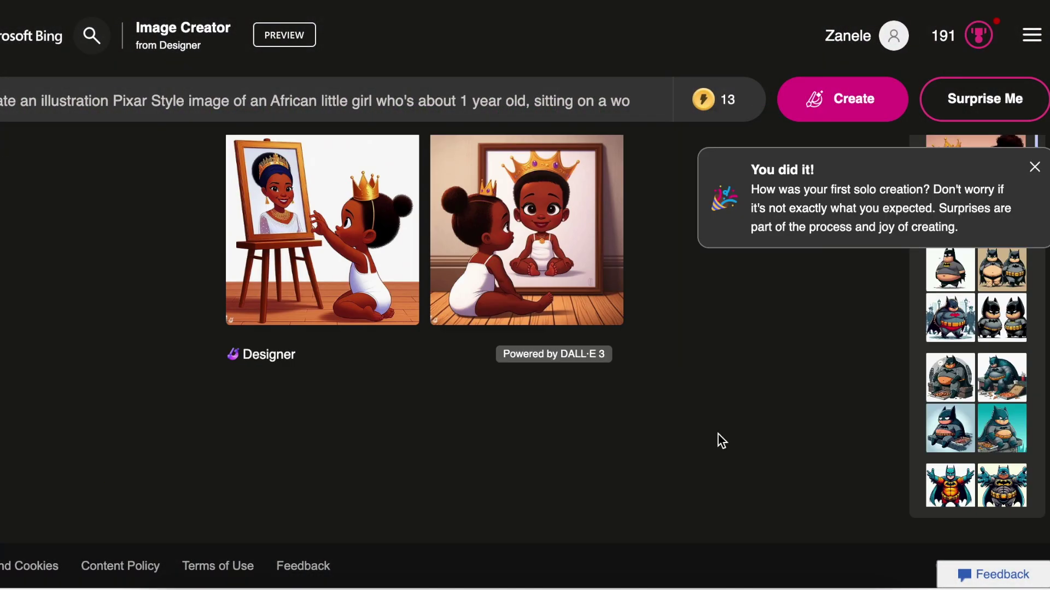
Generate Bing images of a girl touching a framed crowned queen and download the second one
drag(188, 101, 108, 101)
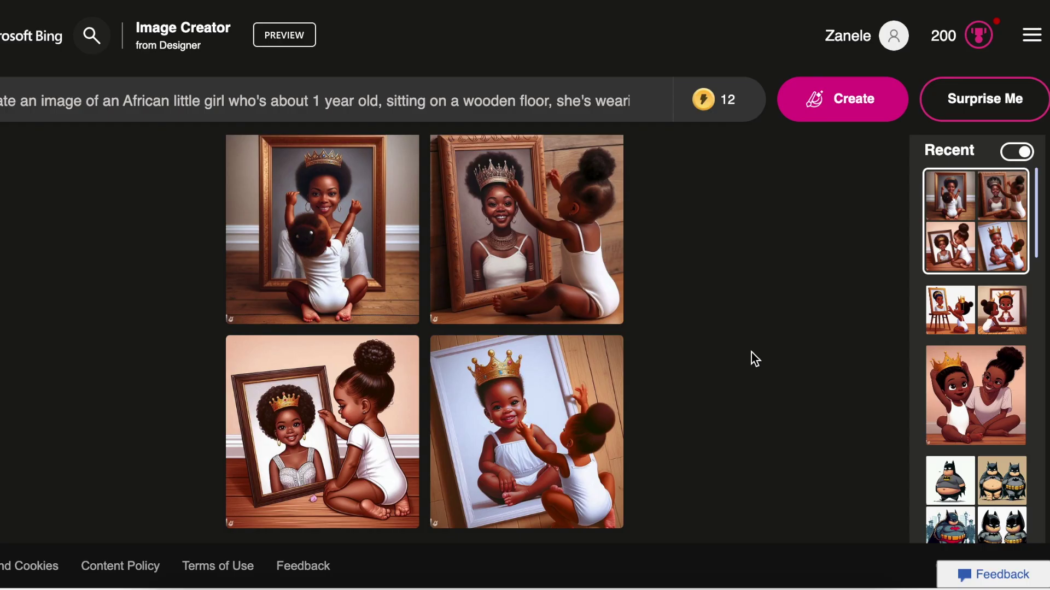
click(525, 246)
click(872, 419)
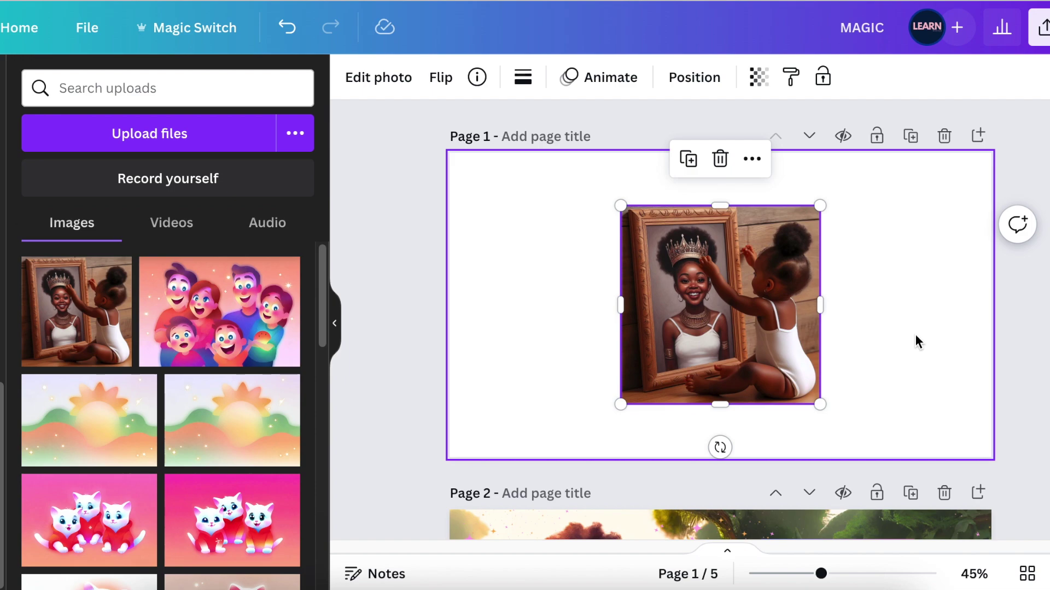
Magic Expand the girl-and-queen photo, choosing an expanded wooden-wall result to fill the page
scroll(603, 316, up, 2)
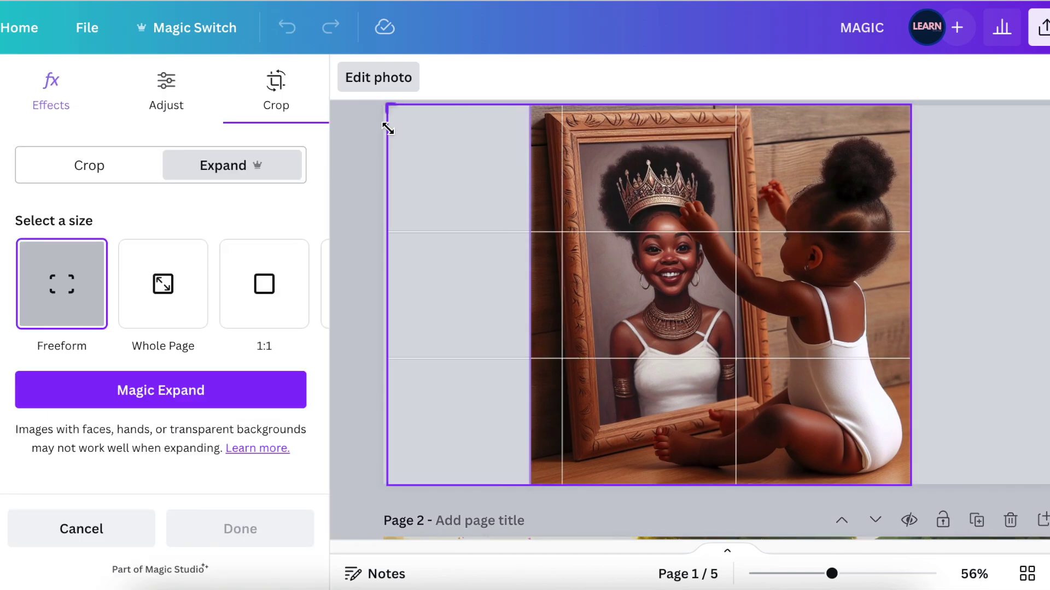
click(201, 385)
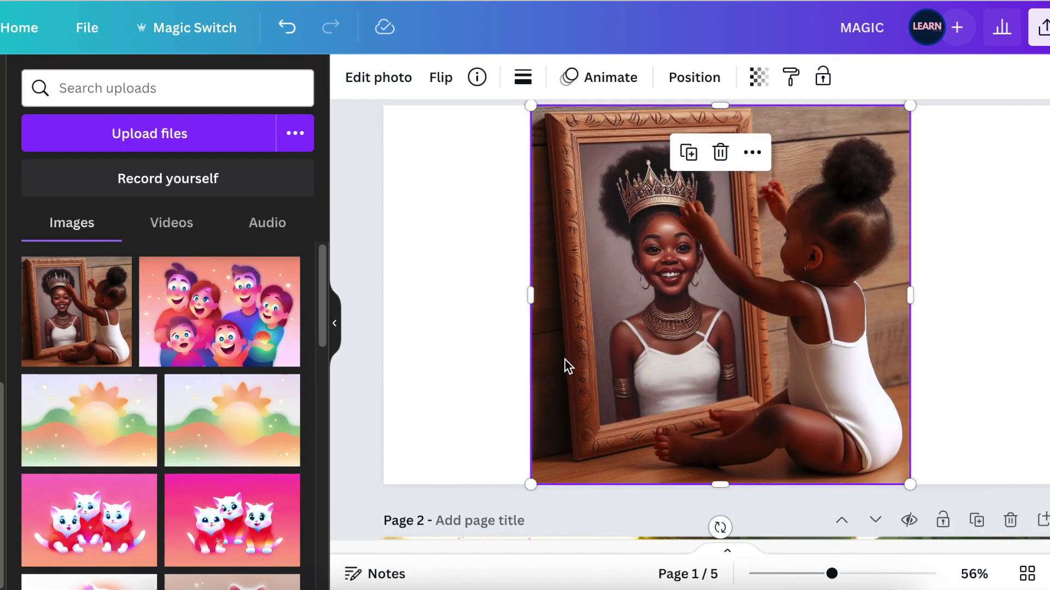
click(378, 77)
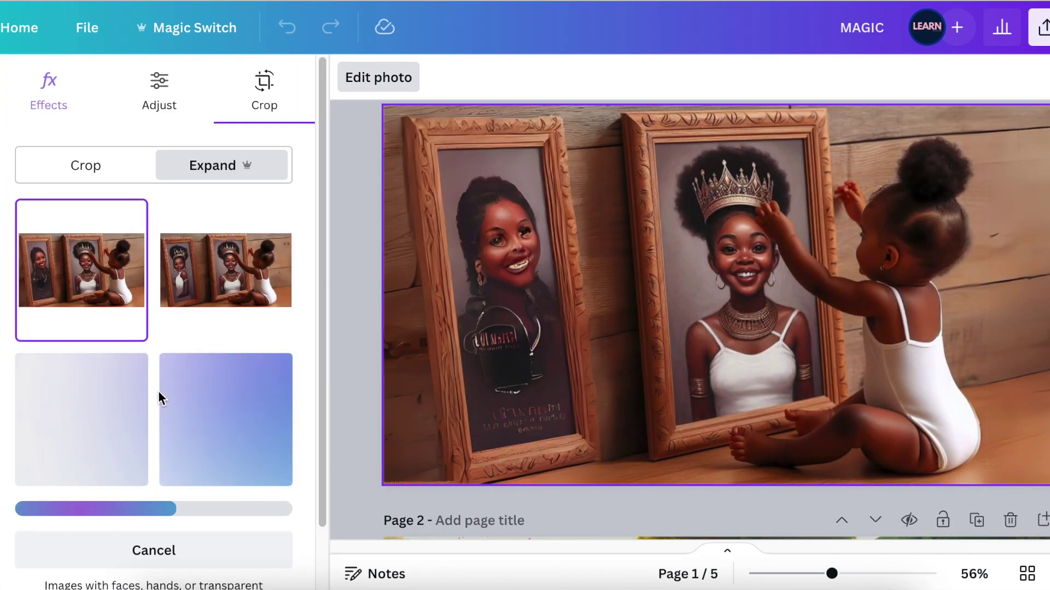
click(156, 390)
drag(324, 159, 324, 230)
click(164, 450)
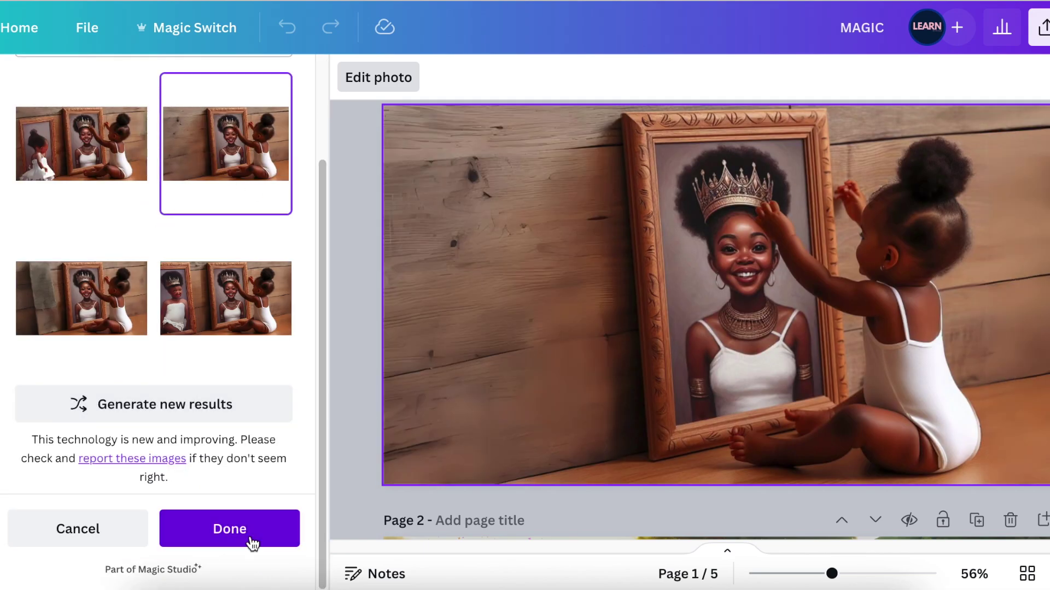
click(250, 533)
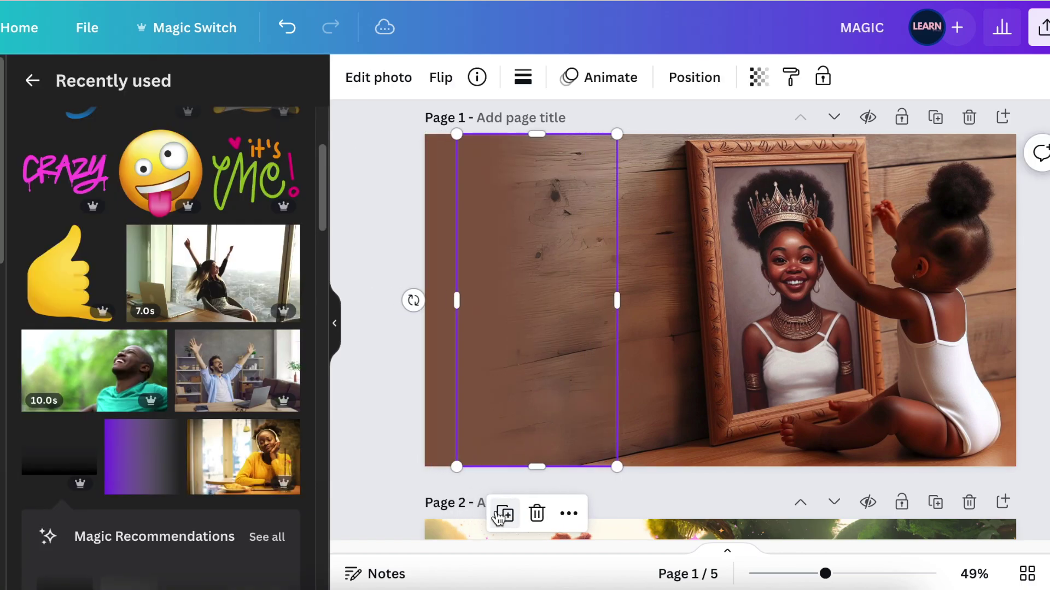
Add a rounded rectangle over the left side with an orange gradient fill
click(382, 419)
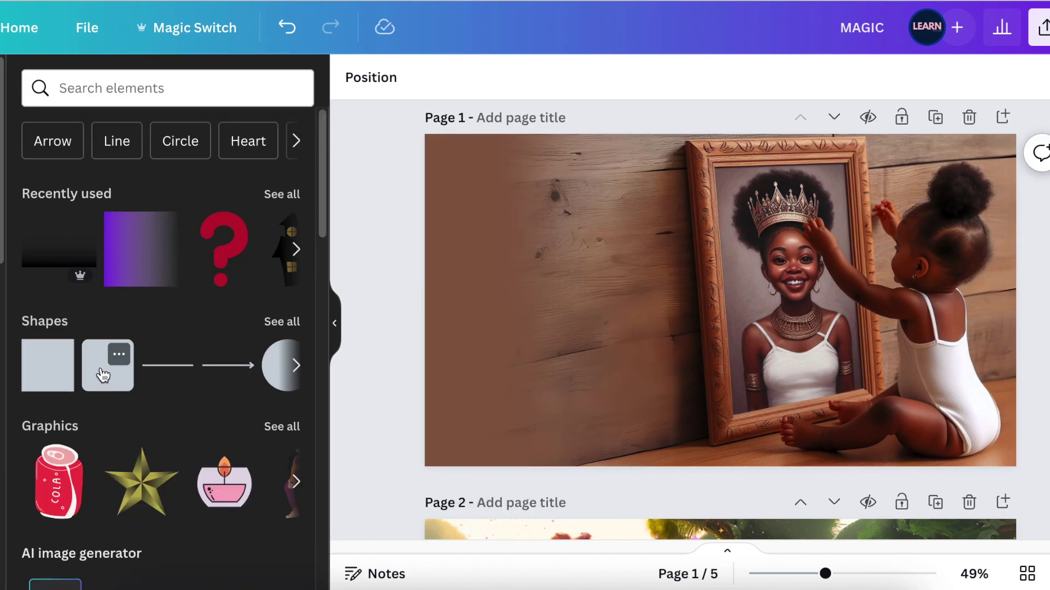
click(106, 363)
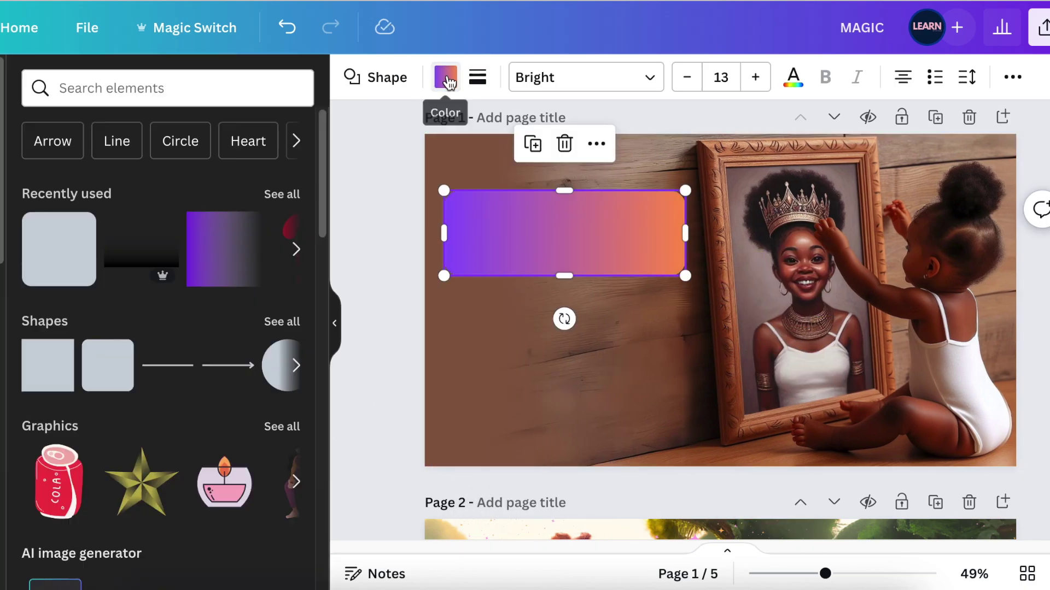
click(446, 77)
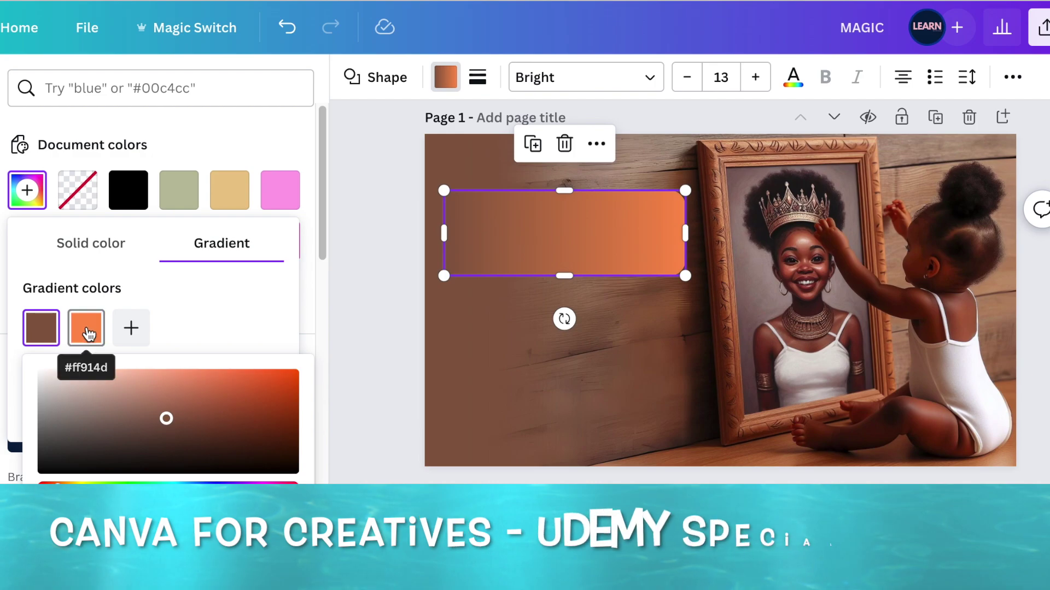
click(41, 328)
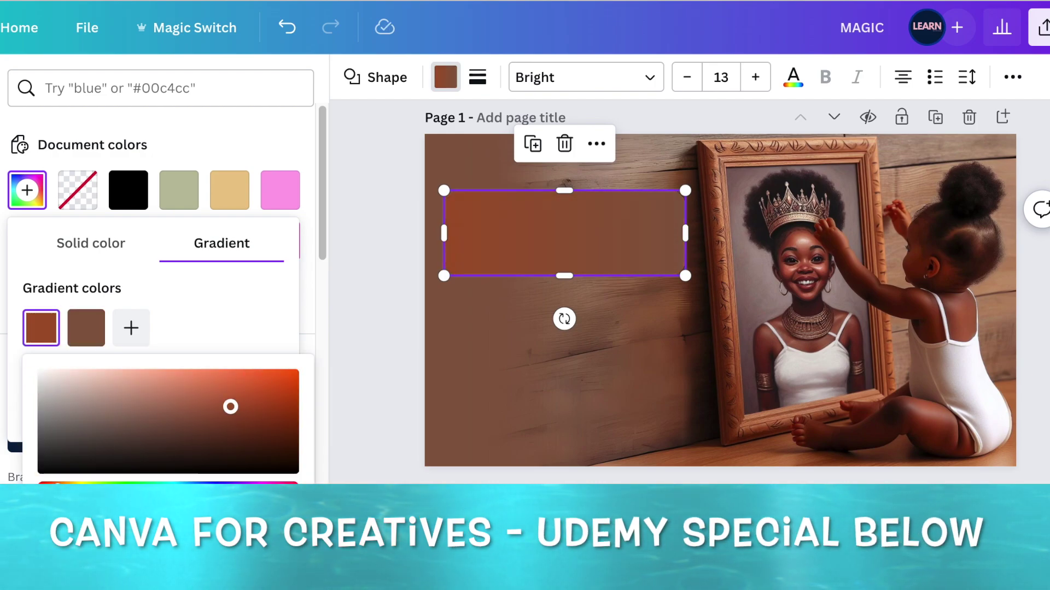
click(539, 261)
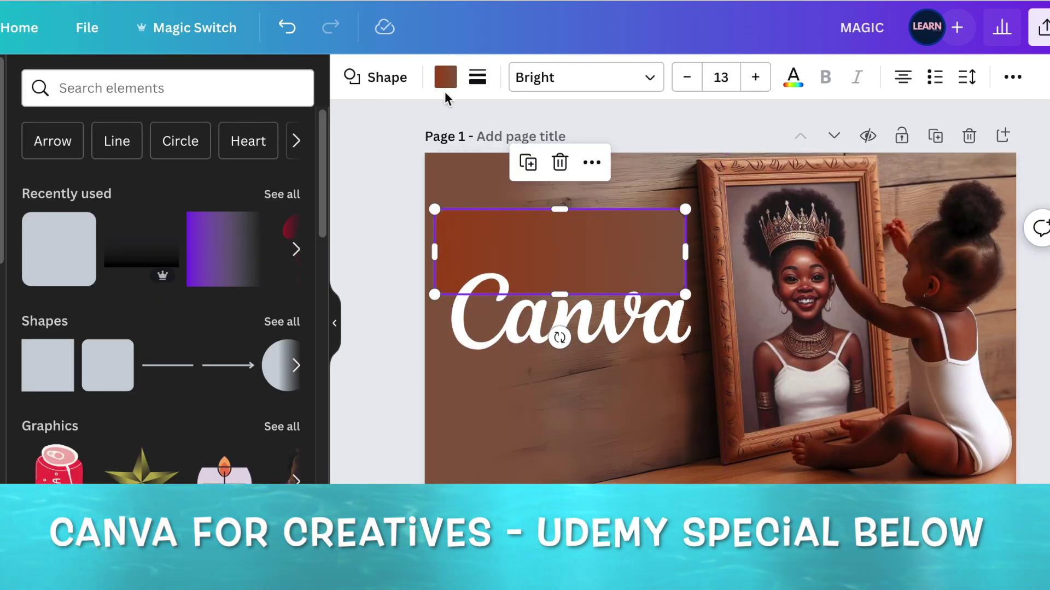
Add the white script 'Canva' title and make the box gradient's first colour brown
click(445, 77)
click(381, 334)
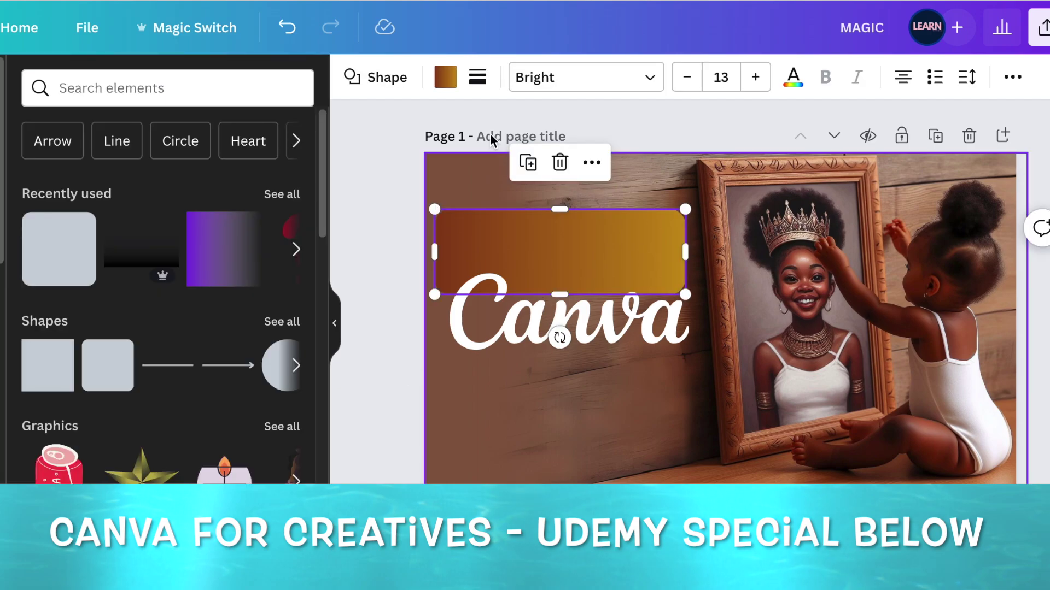
click(271, 418)
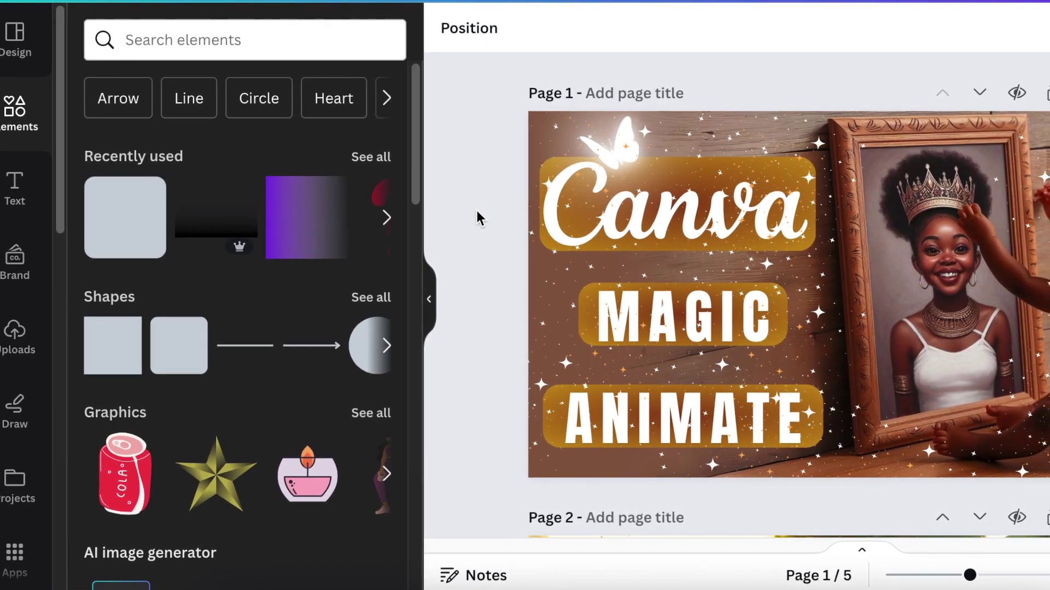
Move the sparkle overlays up over the Canva title and down below MAGIC
click(745, 215)
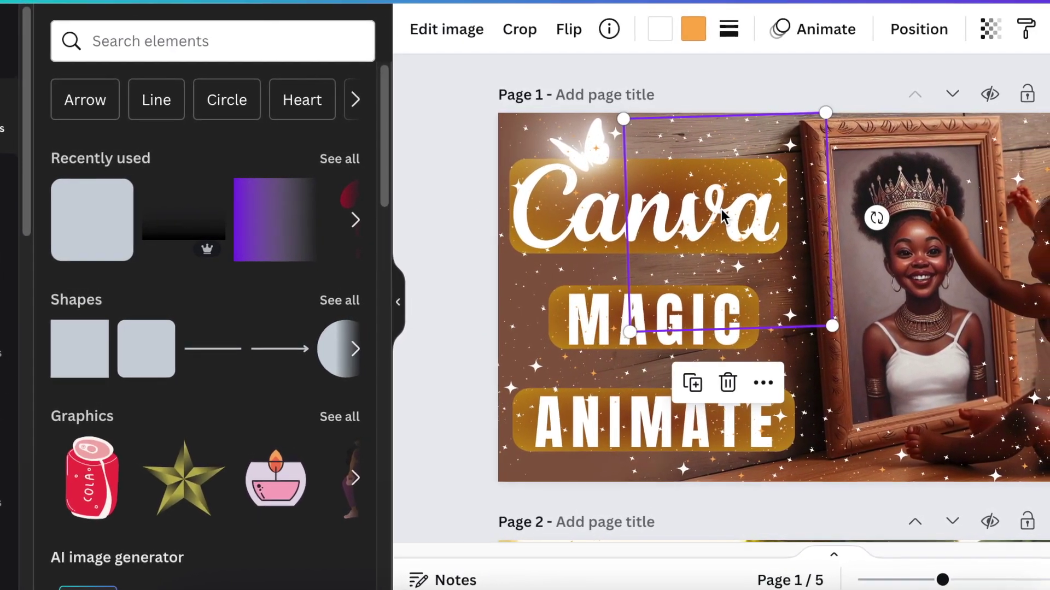
drag(711, 214, 545, 167)
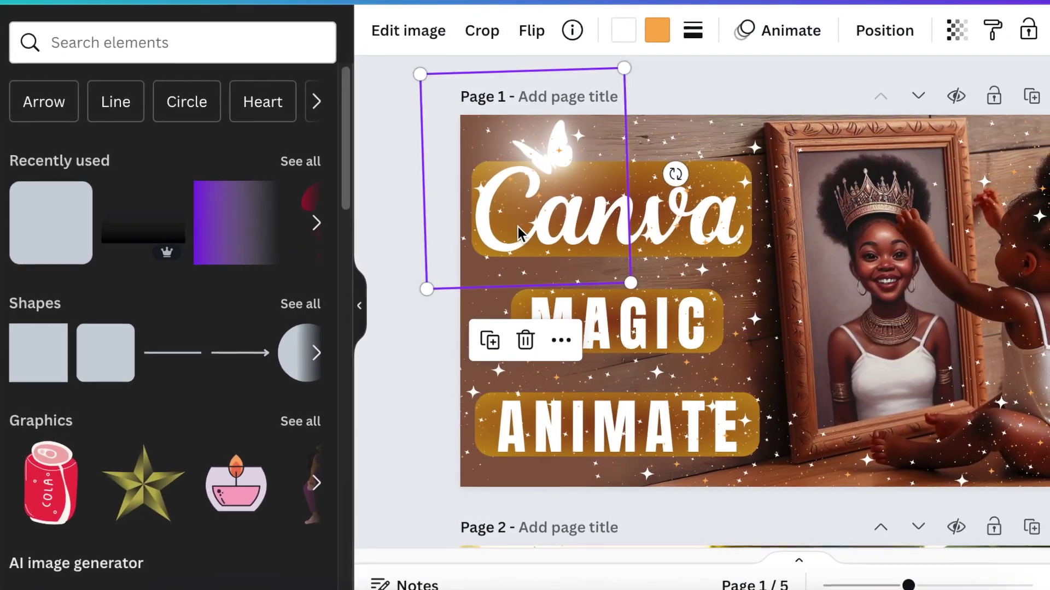
drag(506, 405, 566, 359)
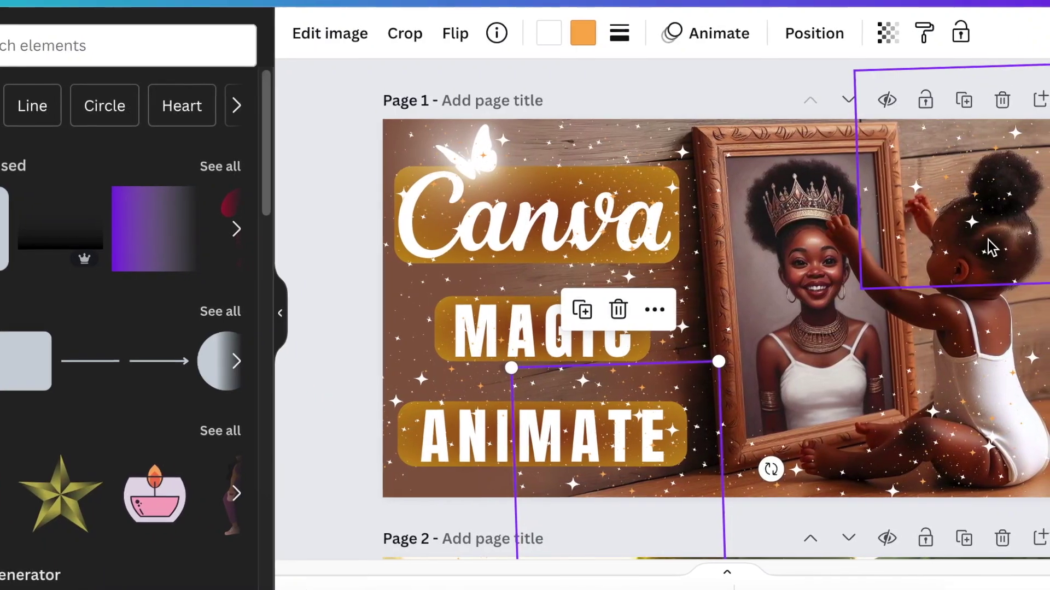
Select the sparkle over the girl and open page 1's Layers list, scrolled to the bottom
click(978, 247)
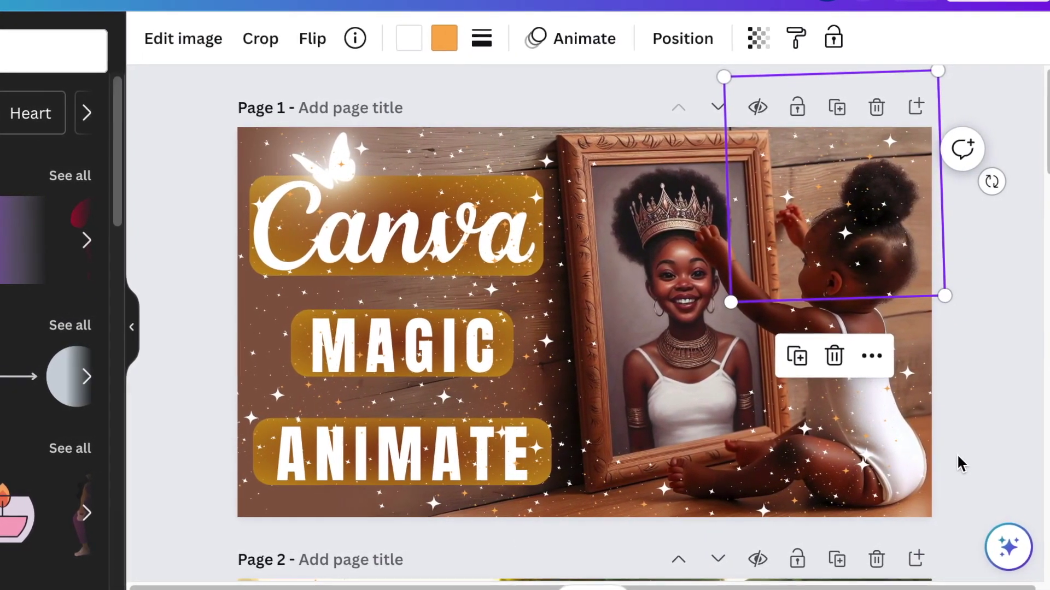
click(978, 462)
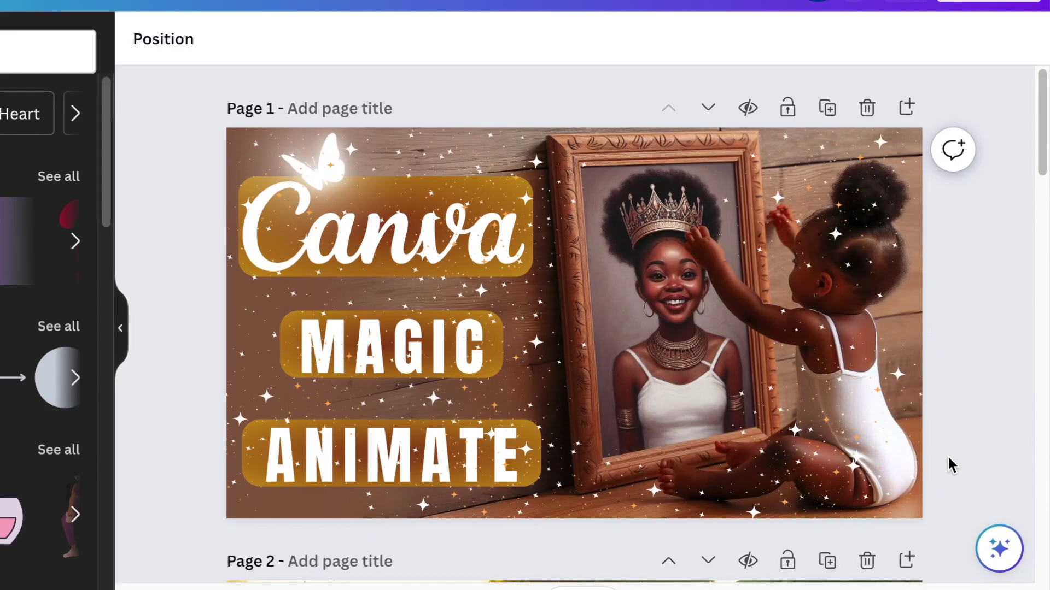
click(897, 322)
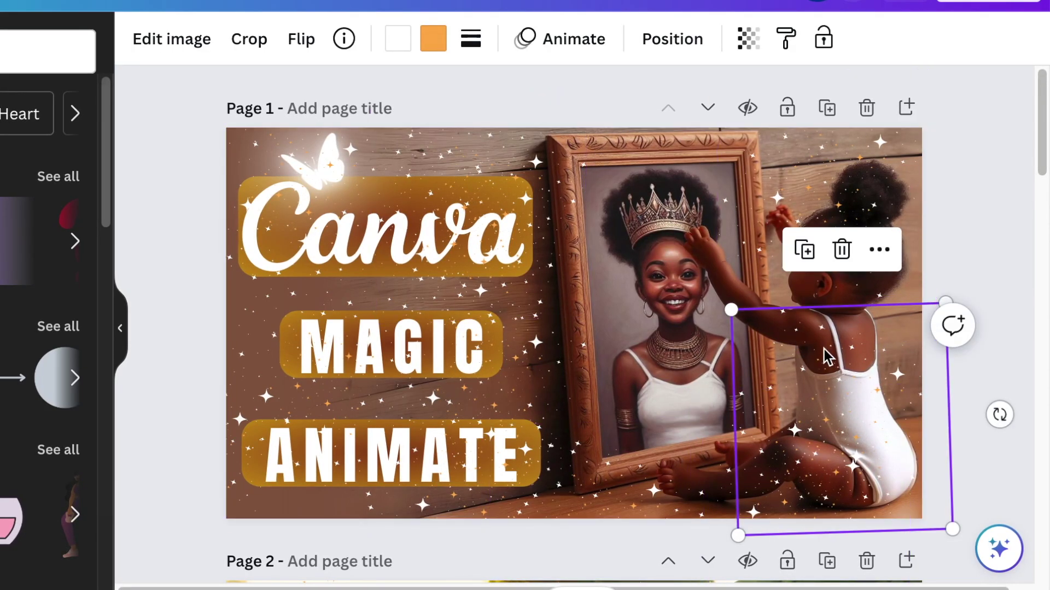
click(678, 46)
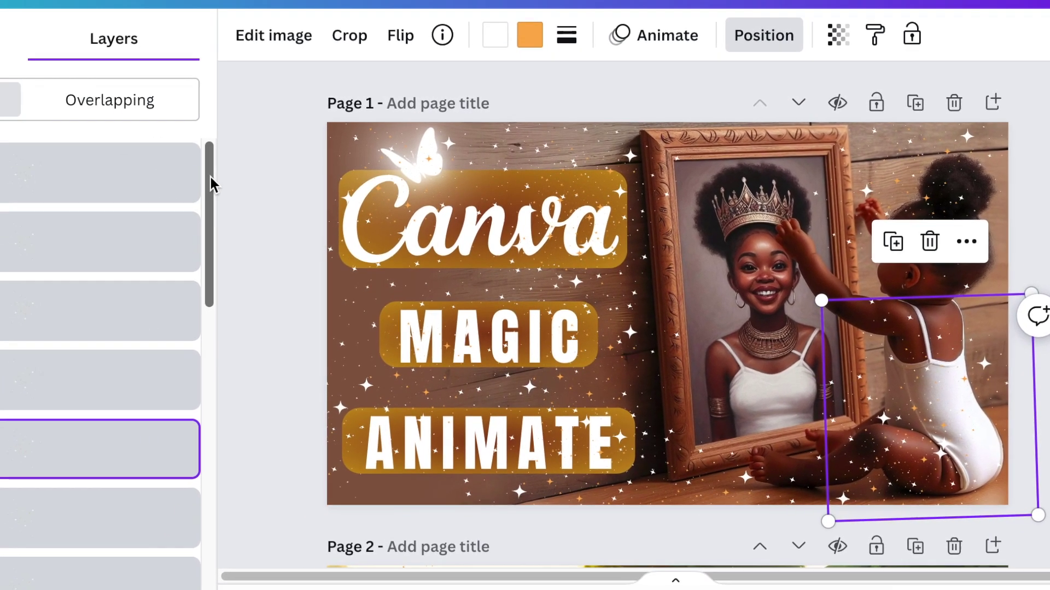
drag(212, 184, 192, 526)
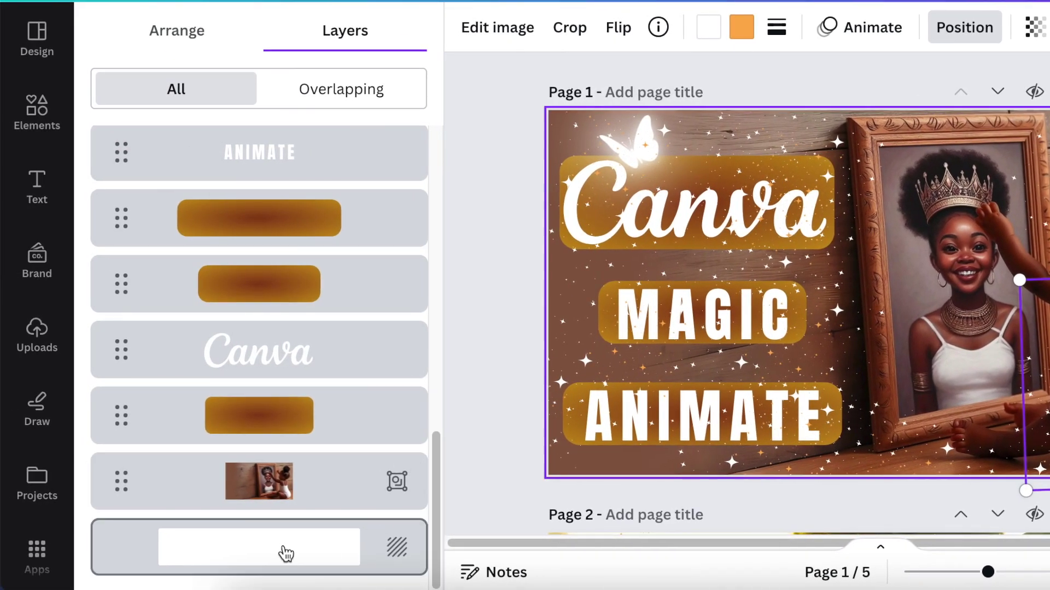
Select the Background layer and bring up Page Animations showing Magic Animate, Simple, Sleek and Fun
click(290, 552)
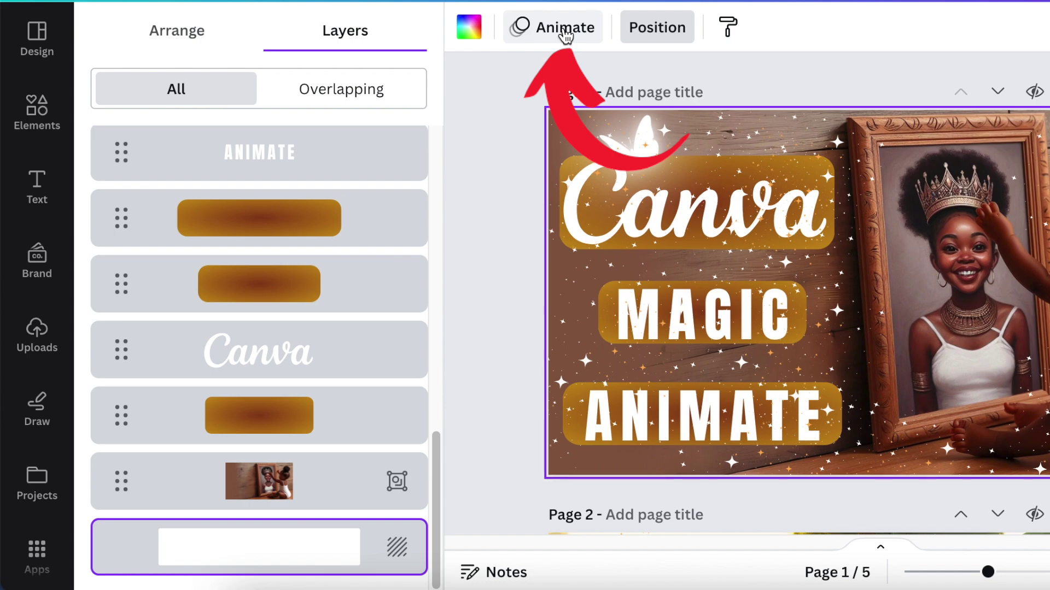
click(368, 414)
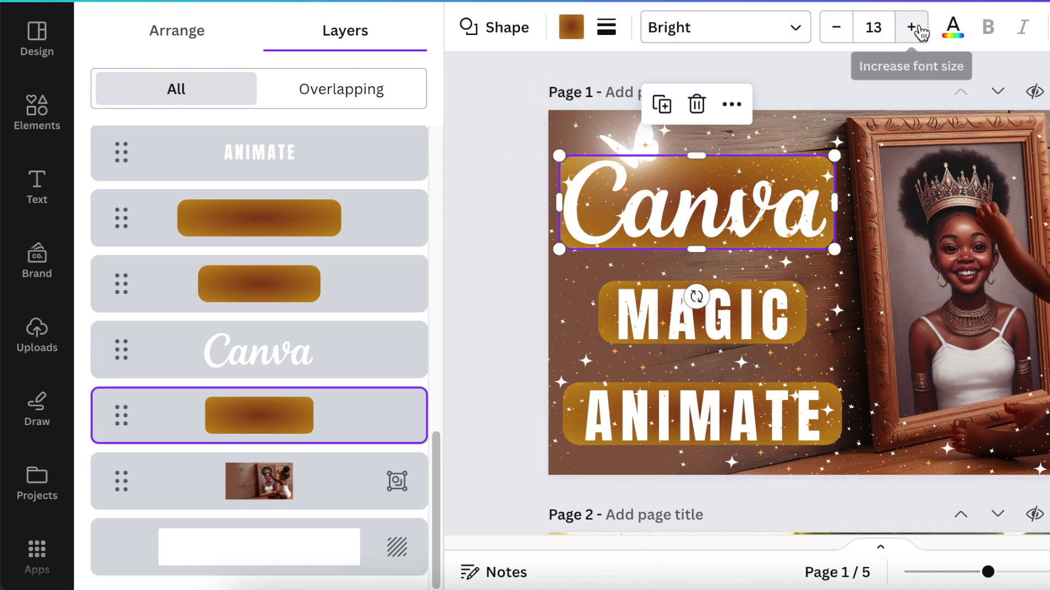
click(335, 560)
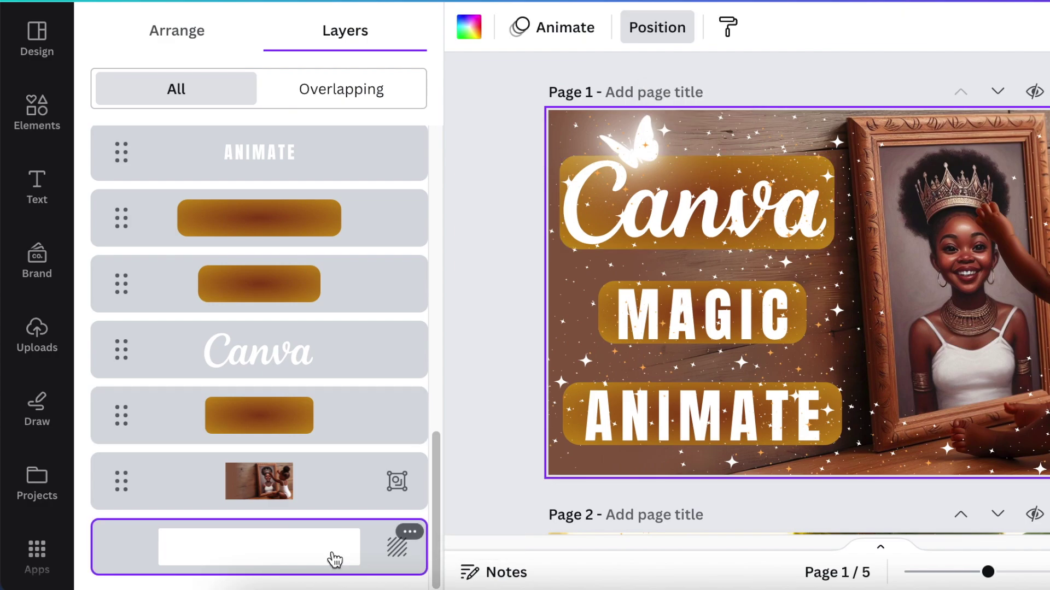
click(555, 32)
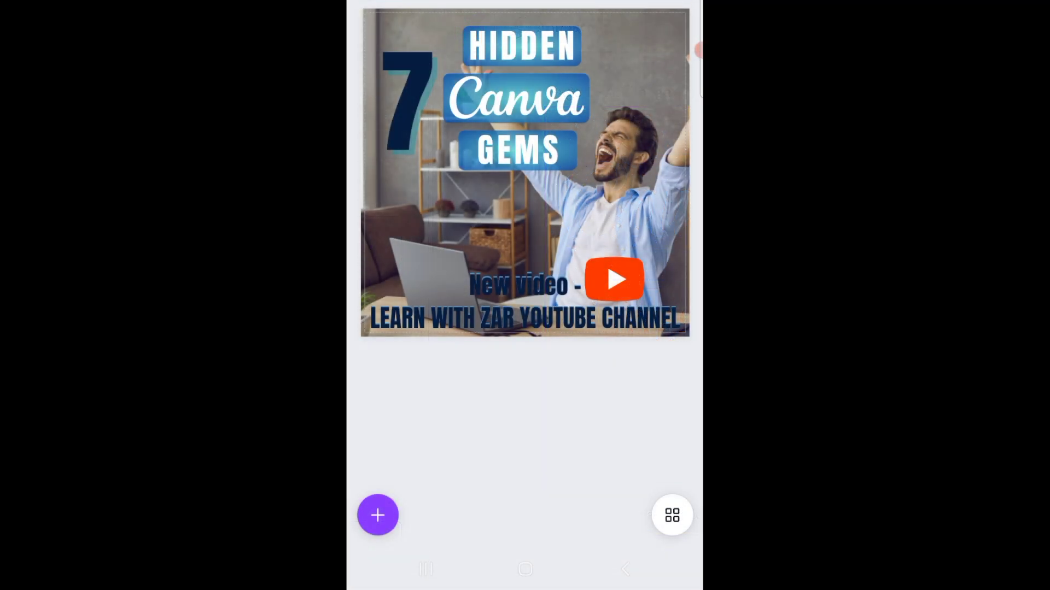
In the mobile app, select the '7 Hidden Canva Gems' background layer and show Page Animations tools
click(517, 150)
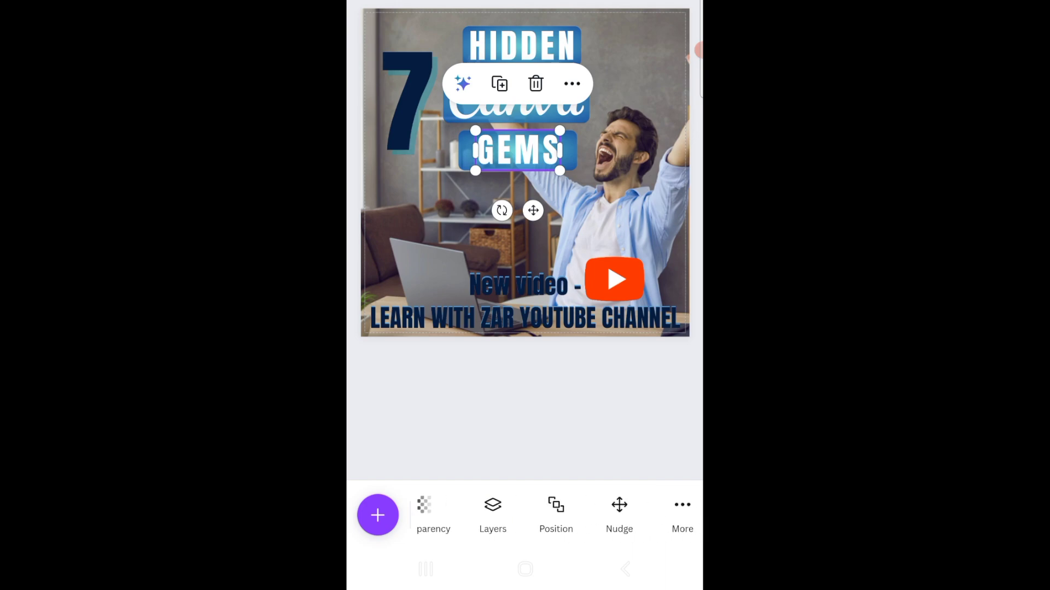
click(492, 513)
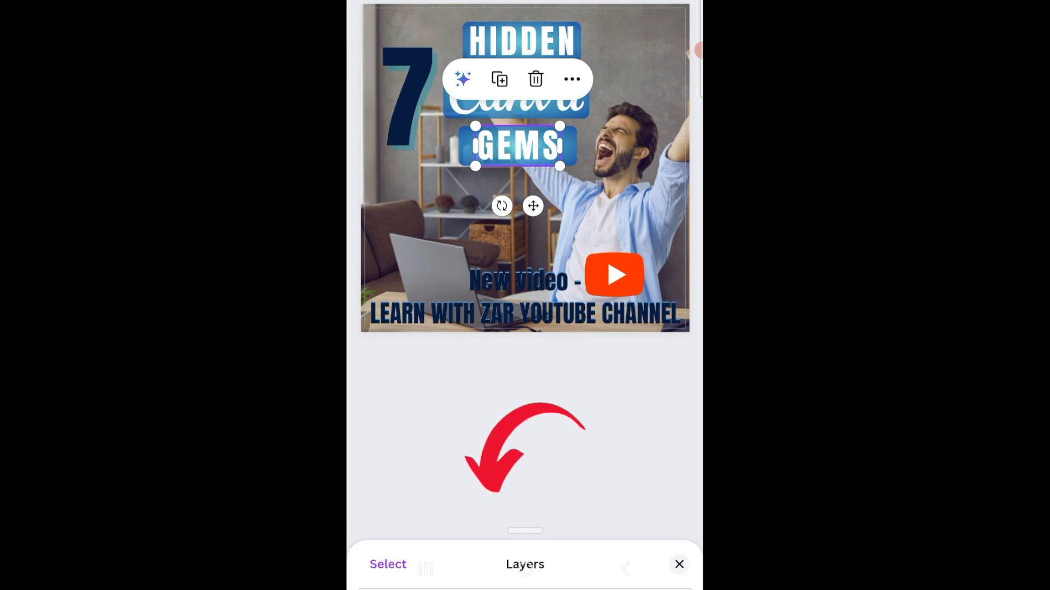
scroll(525, 448, down, 5)
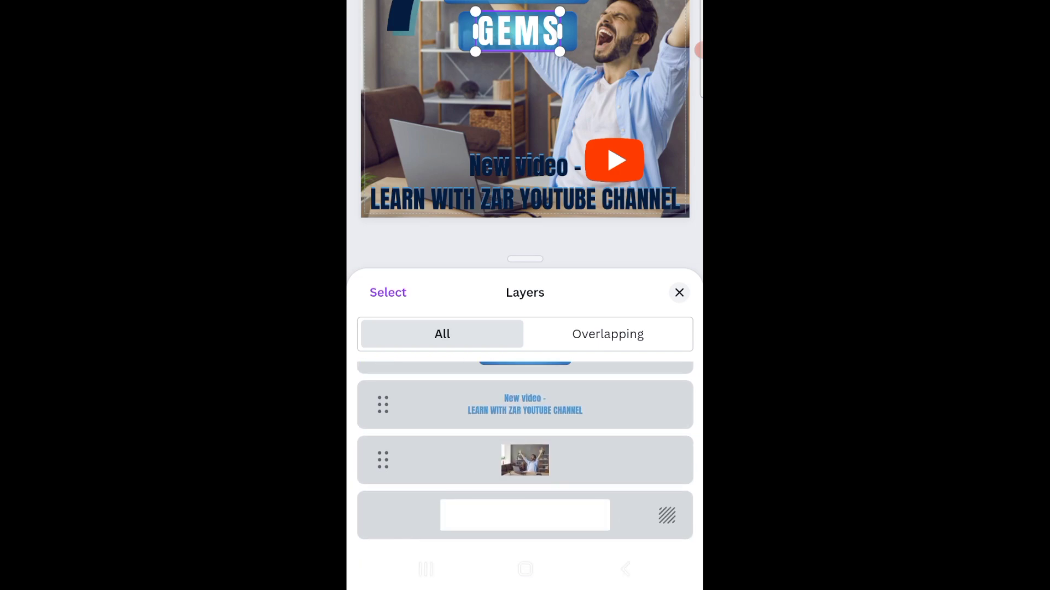
click(525, 515)
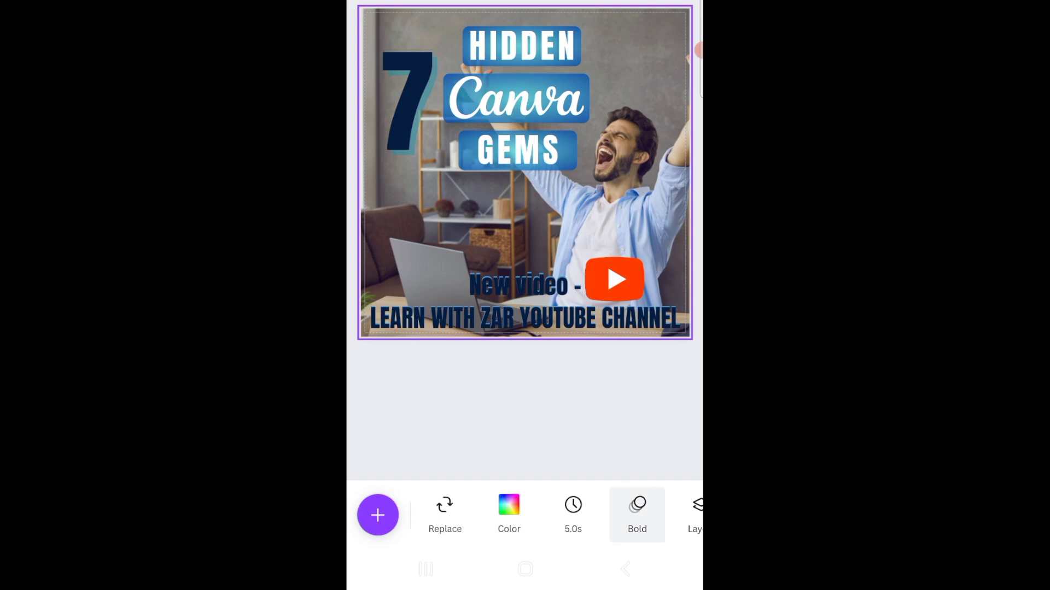
click(637, 514)
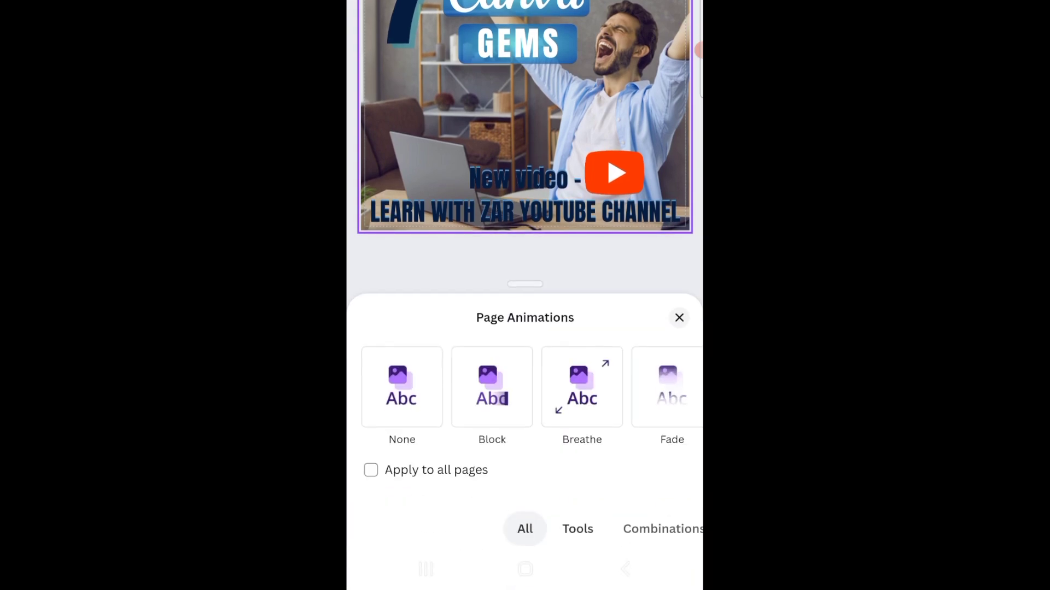
click(577, 529)
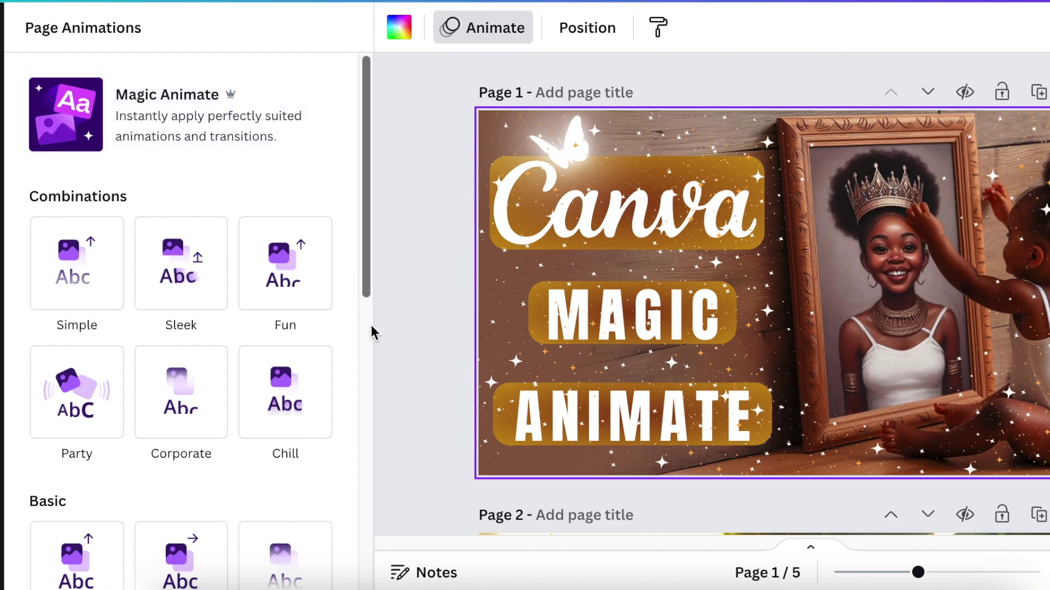
Start Magic Animate and preview the Energetic, Handmade, Elegant, Bold, Professional and Minimal styles
drag(365, 207, 368, 155)
click(176, 121)
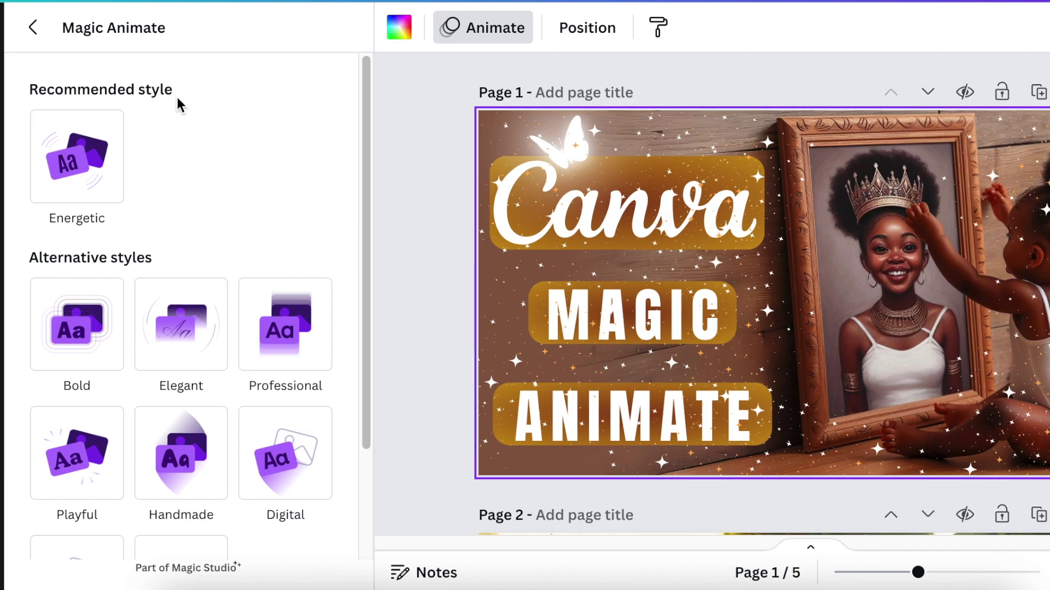
click(80, 183)
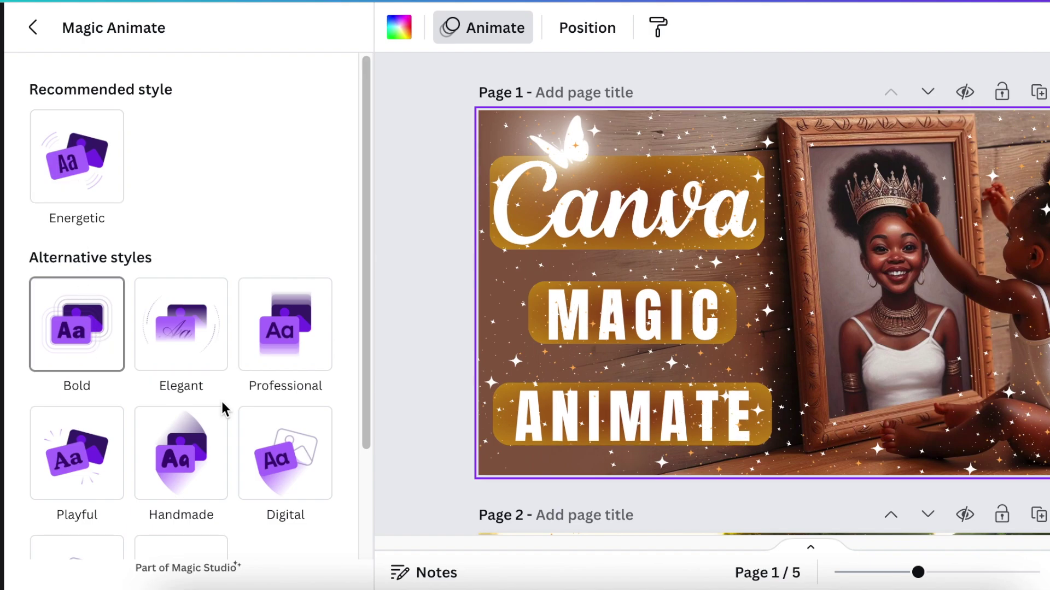
click(197, 420)
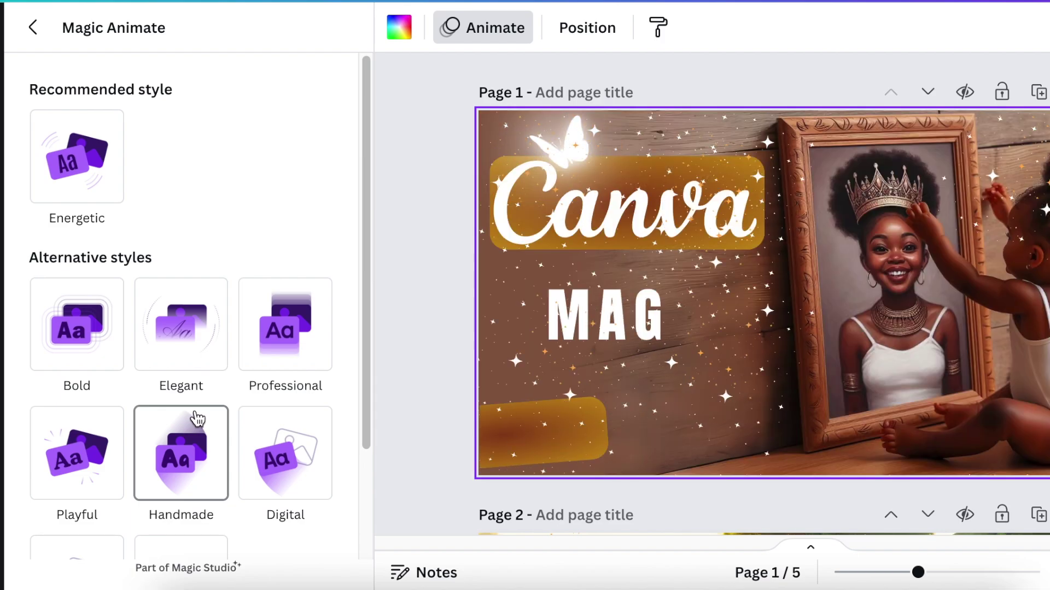
click(177, 377)
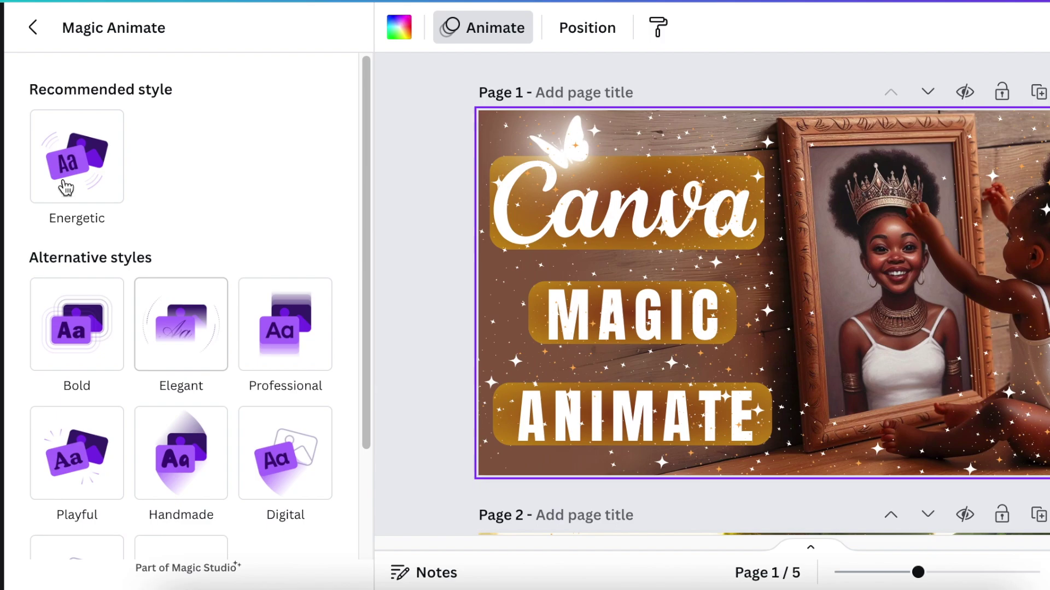
click(66, 181)
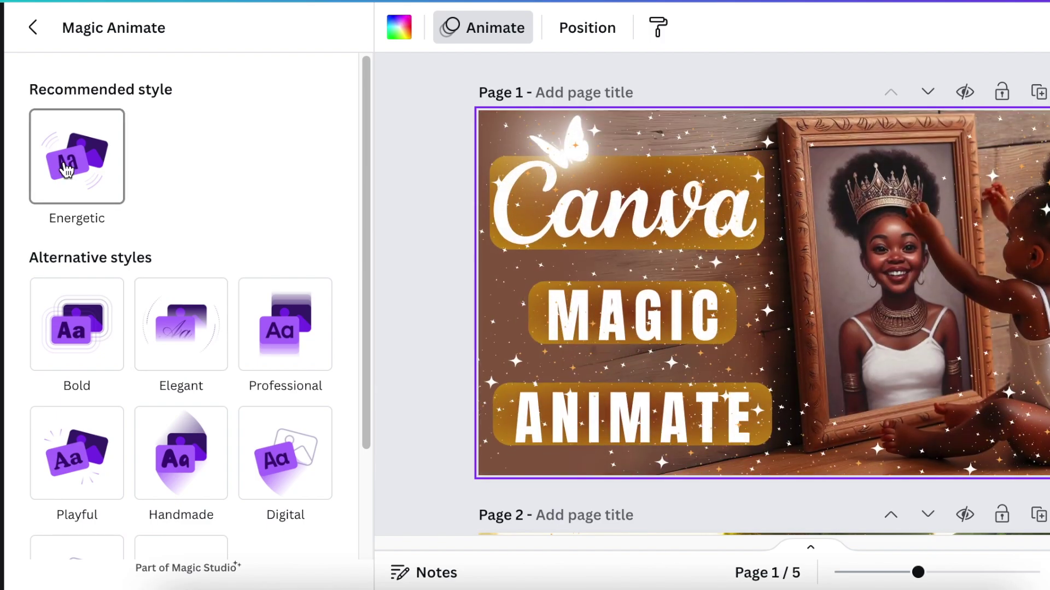
click(93, 339)
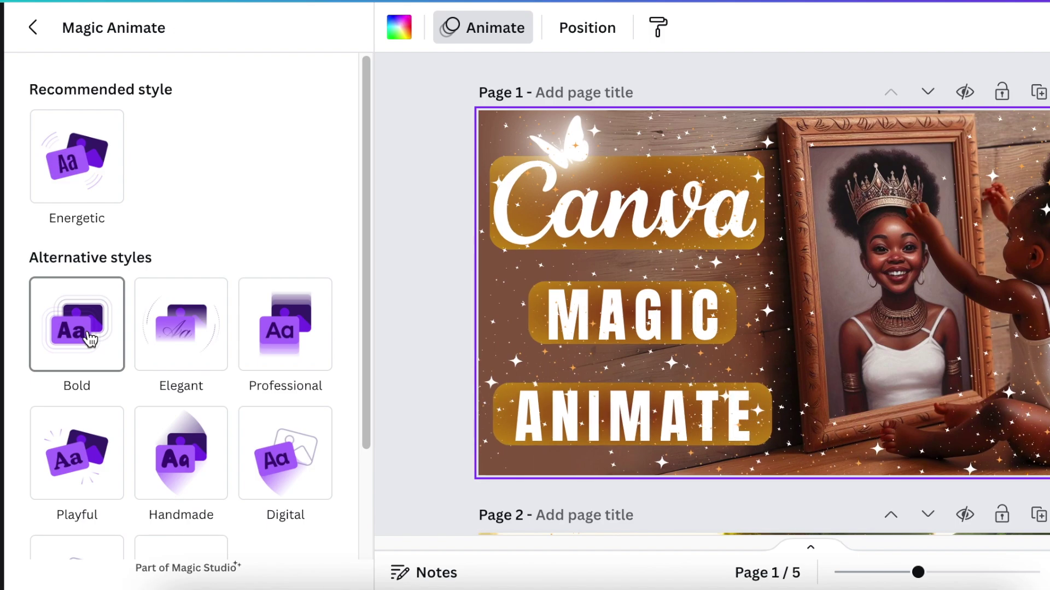
click(191, 340)
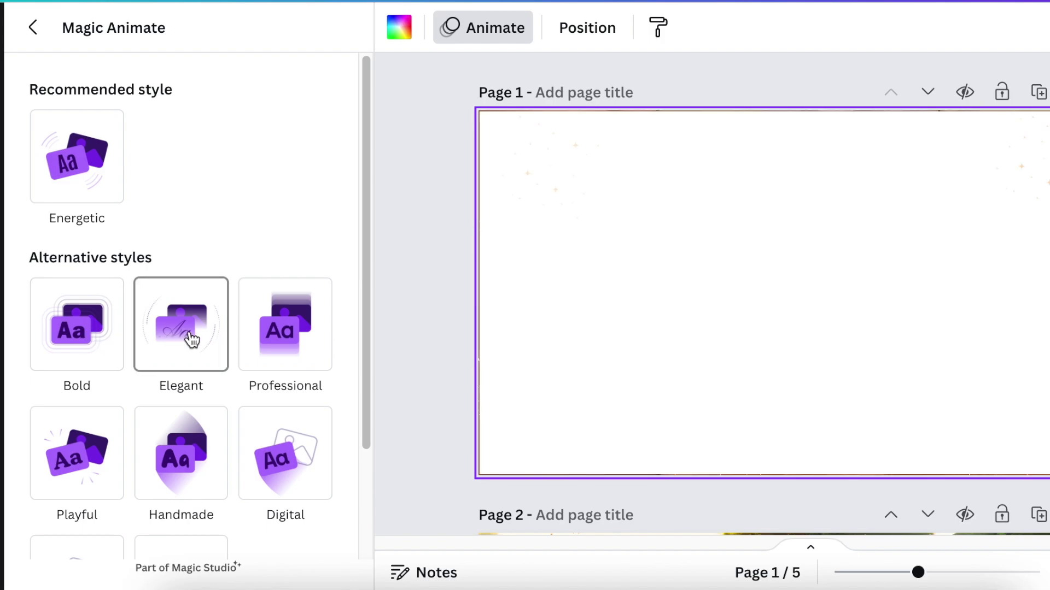
click(310, 347)
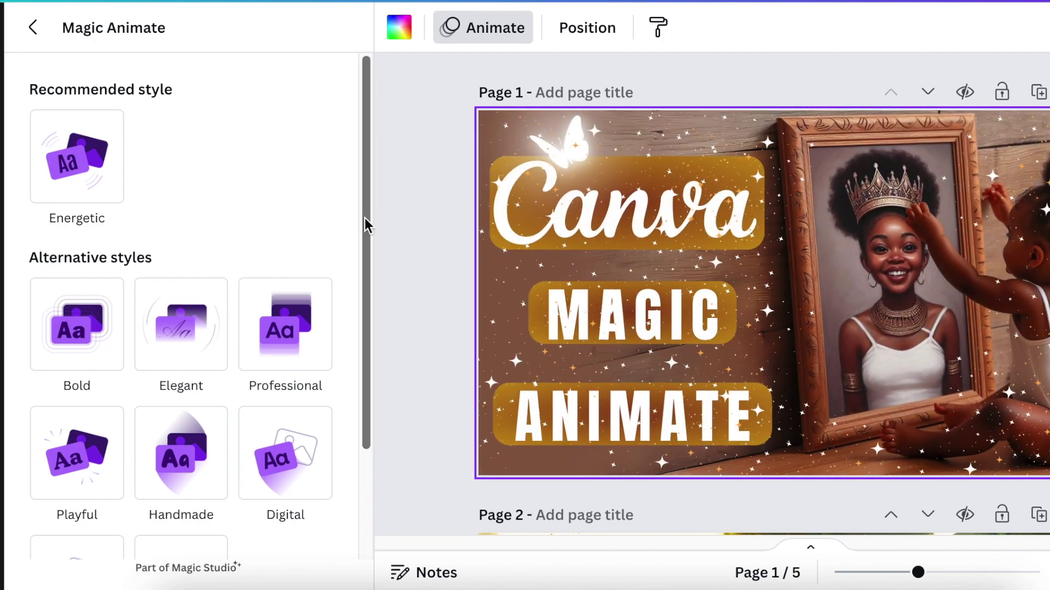
scroll(366, 224, down, 3)
click(187, 435)
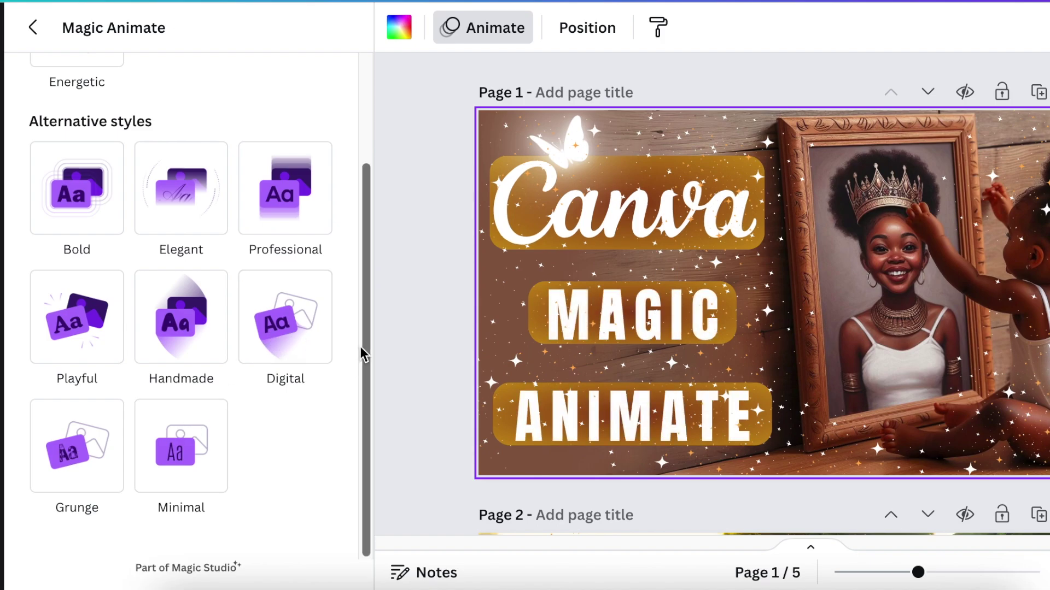
Apply the Bold Magic Animate style and open the MP4 download settings
drag(363, 353, 377, 269)
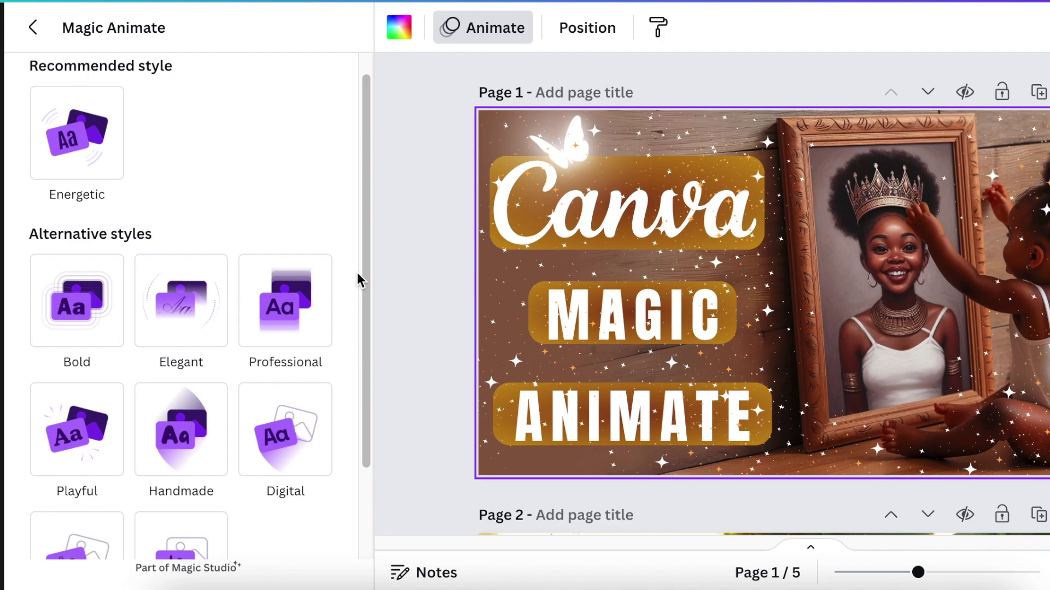
click(68, 310)
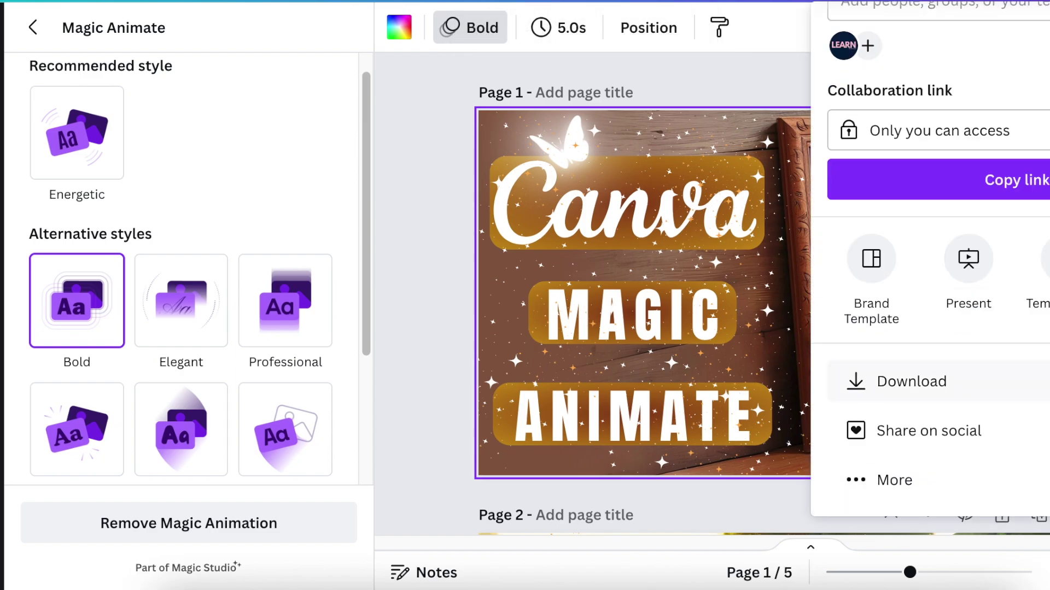
click(944, 385)
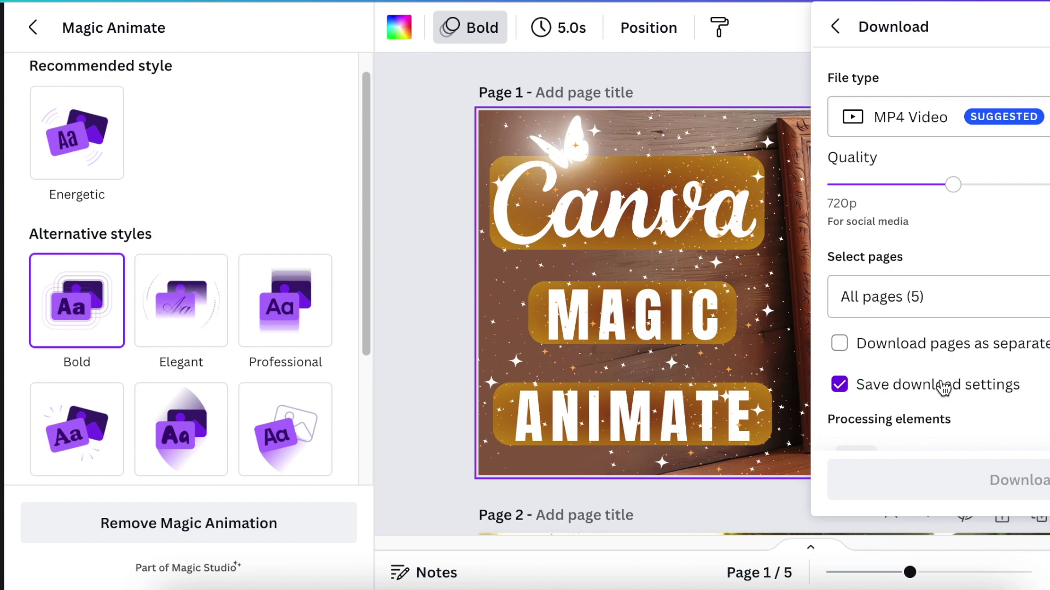